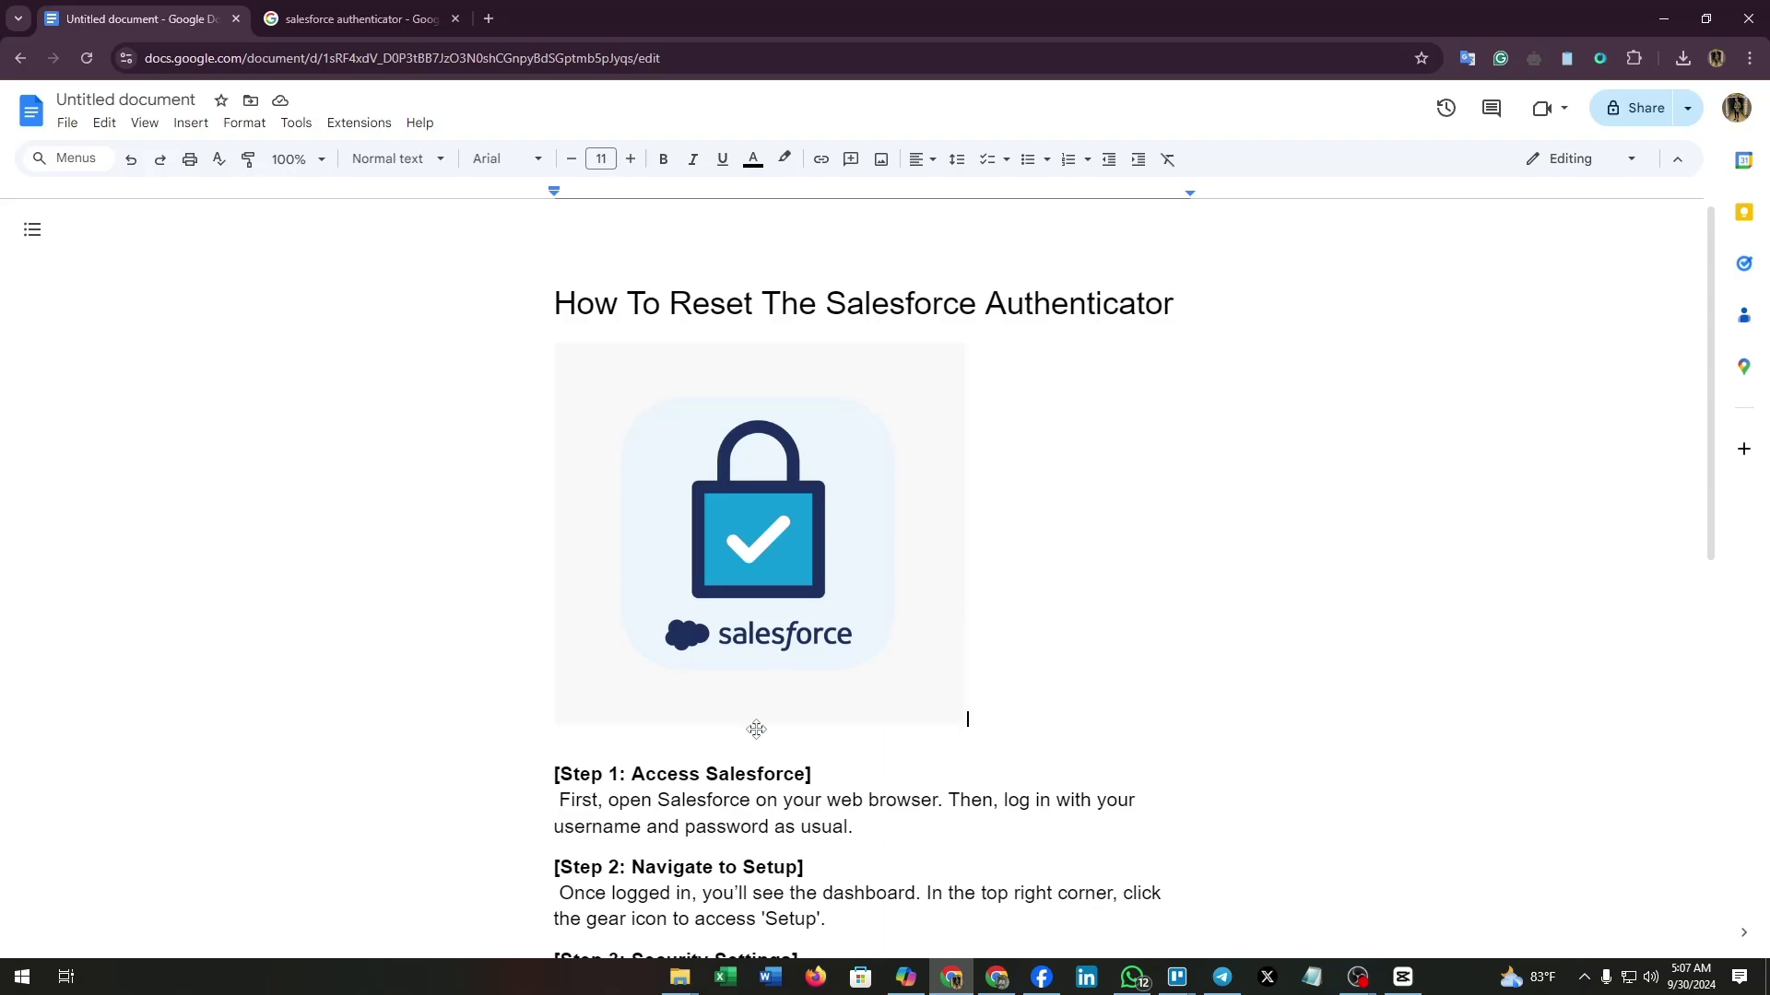
pyautogui.scroll(-1, 841, 747)
pyautogui.scroll(-4, 841, 665)
pyautogui.scroll(-2, 841, 581)
pyautogui.scroll(1, 841, 570)
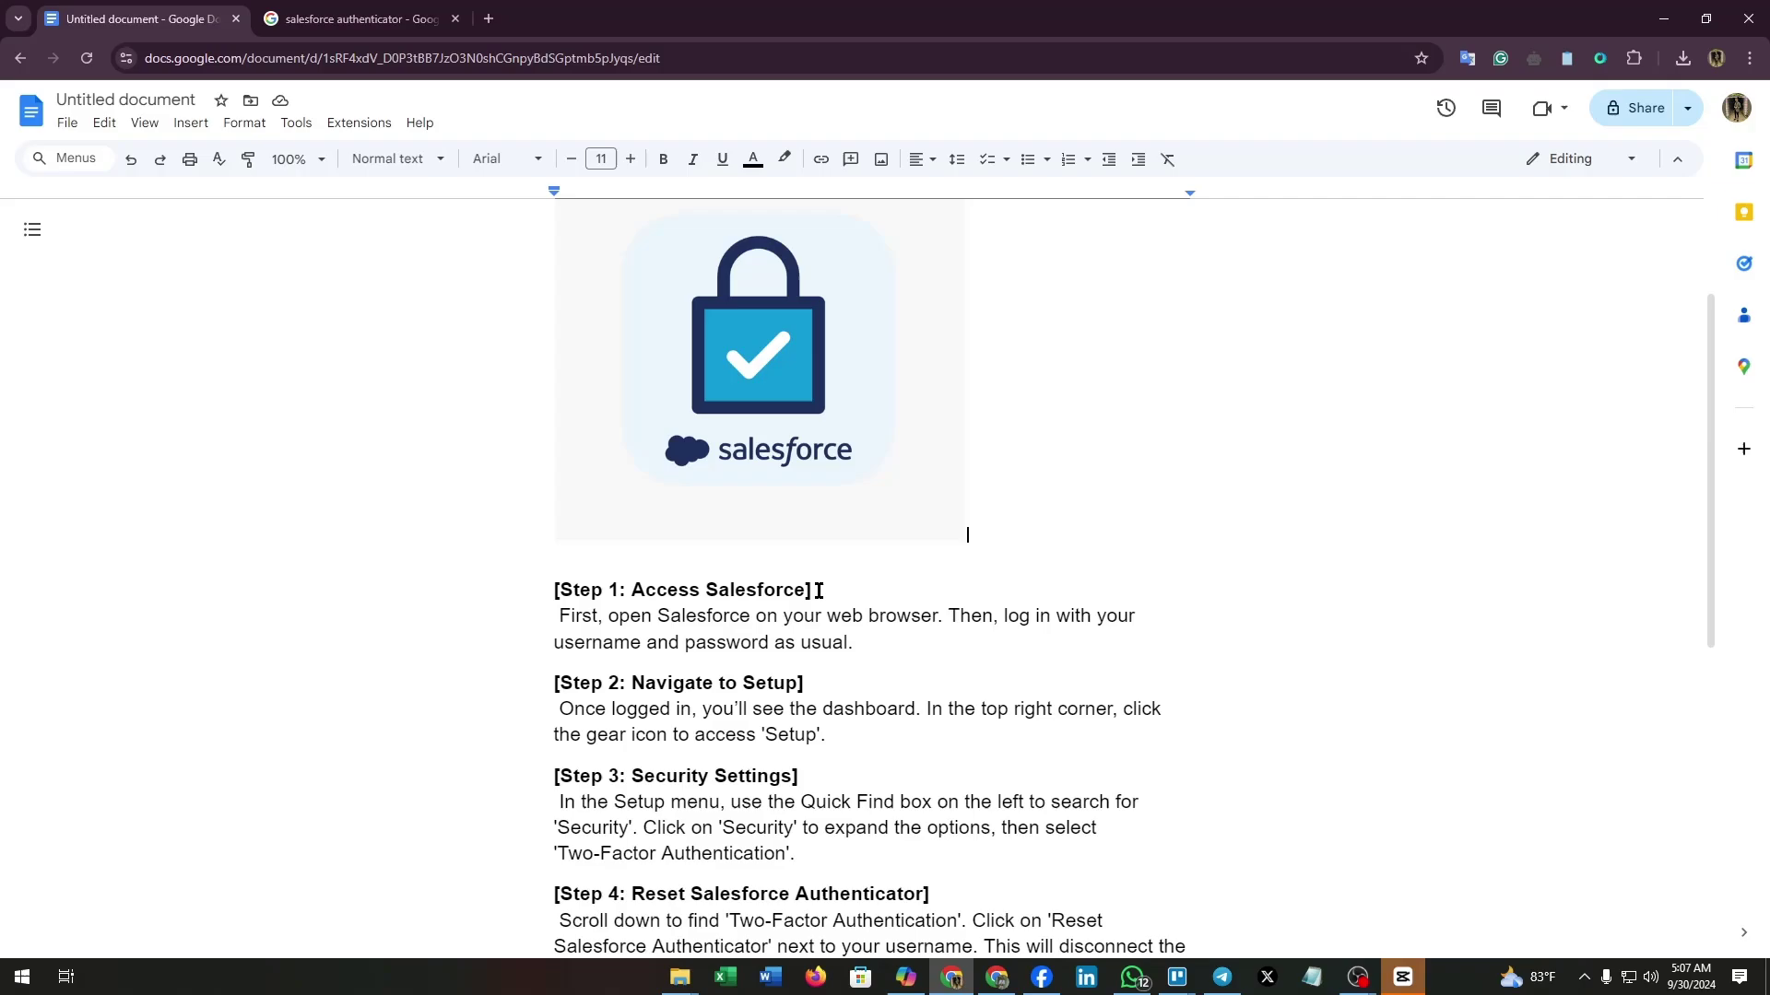
pyautogui.moveTo(816, 592); pyautogui.dragTo(538, 589)
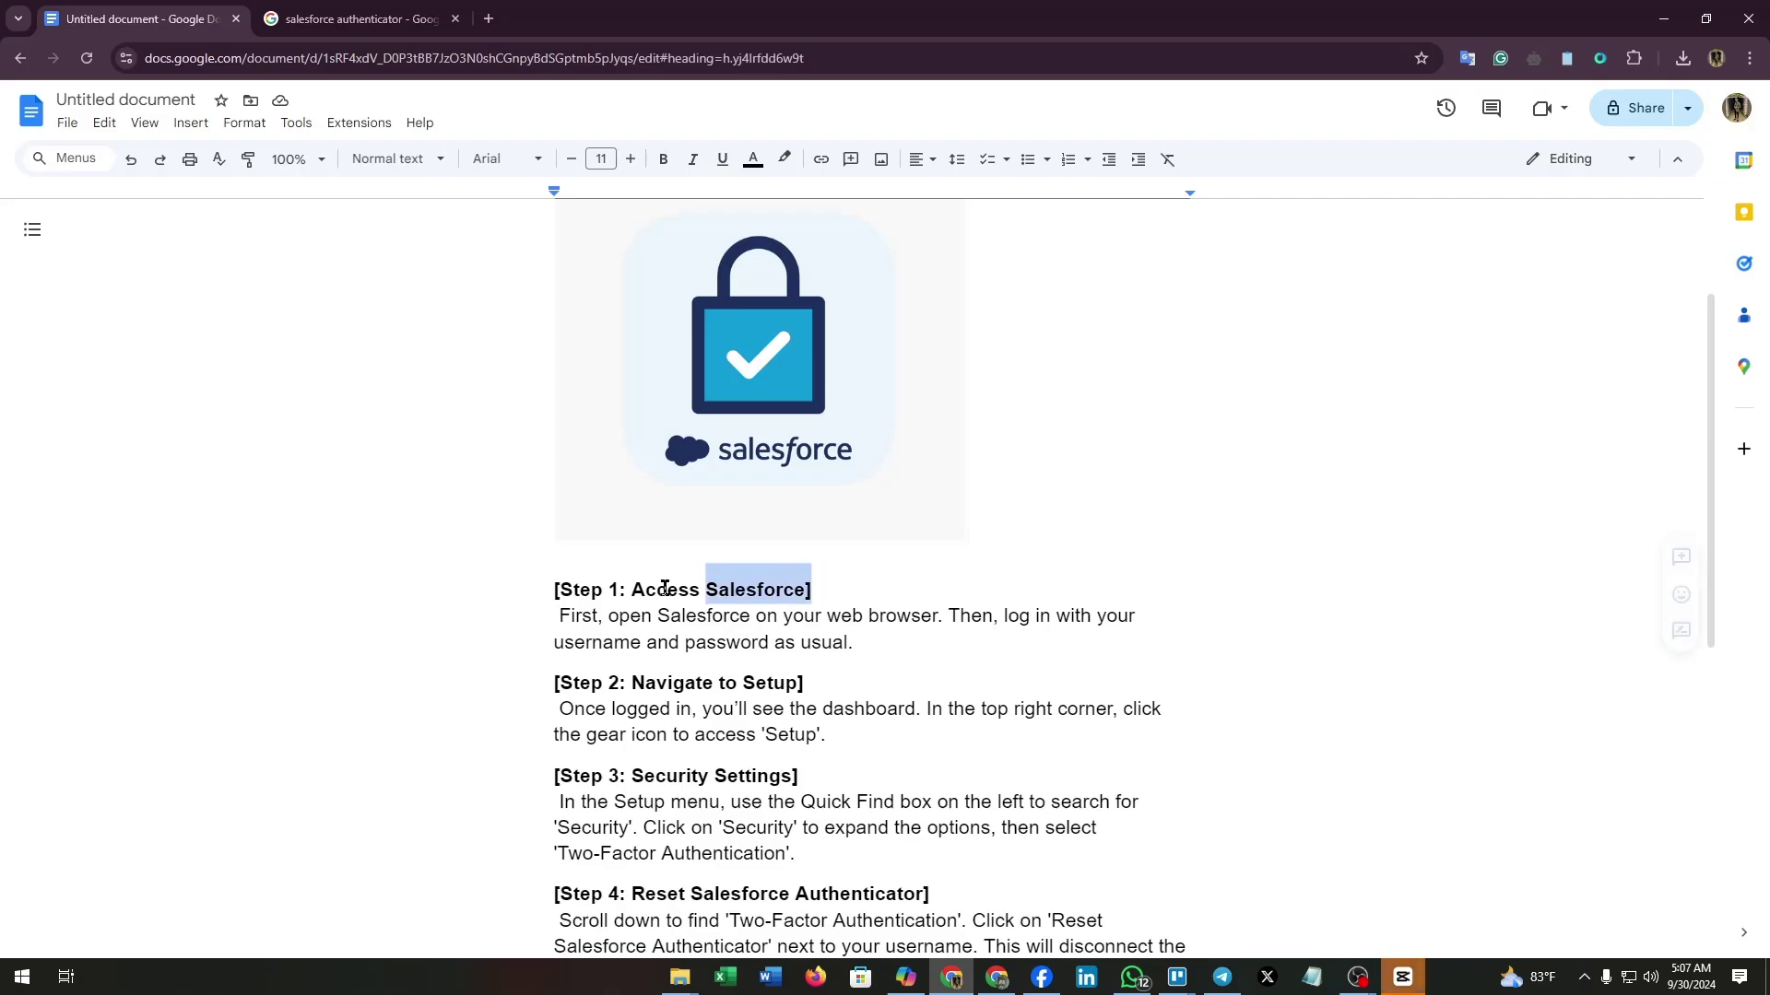
# Step: Deselect the Step 1 heading and highlight 'Step 2: Navigate to Setup'
pyautogui.click(536, 591)
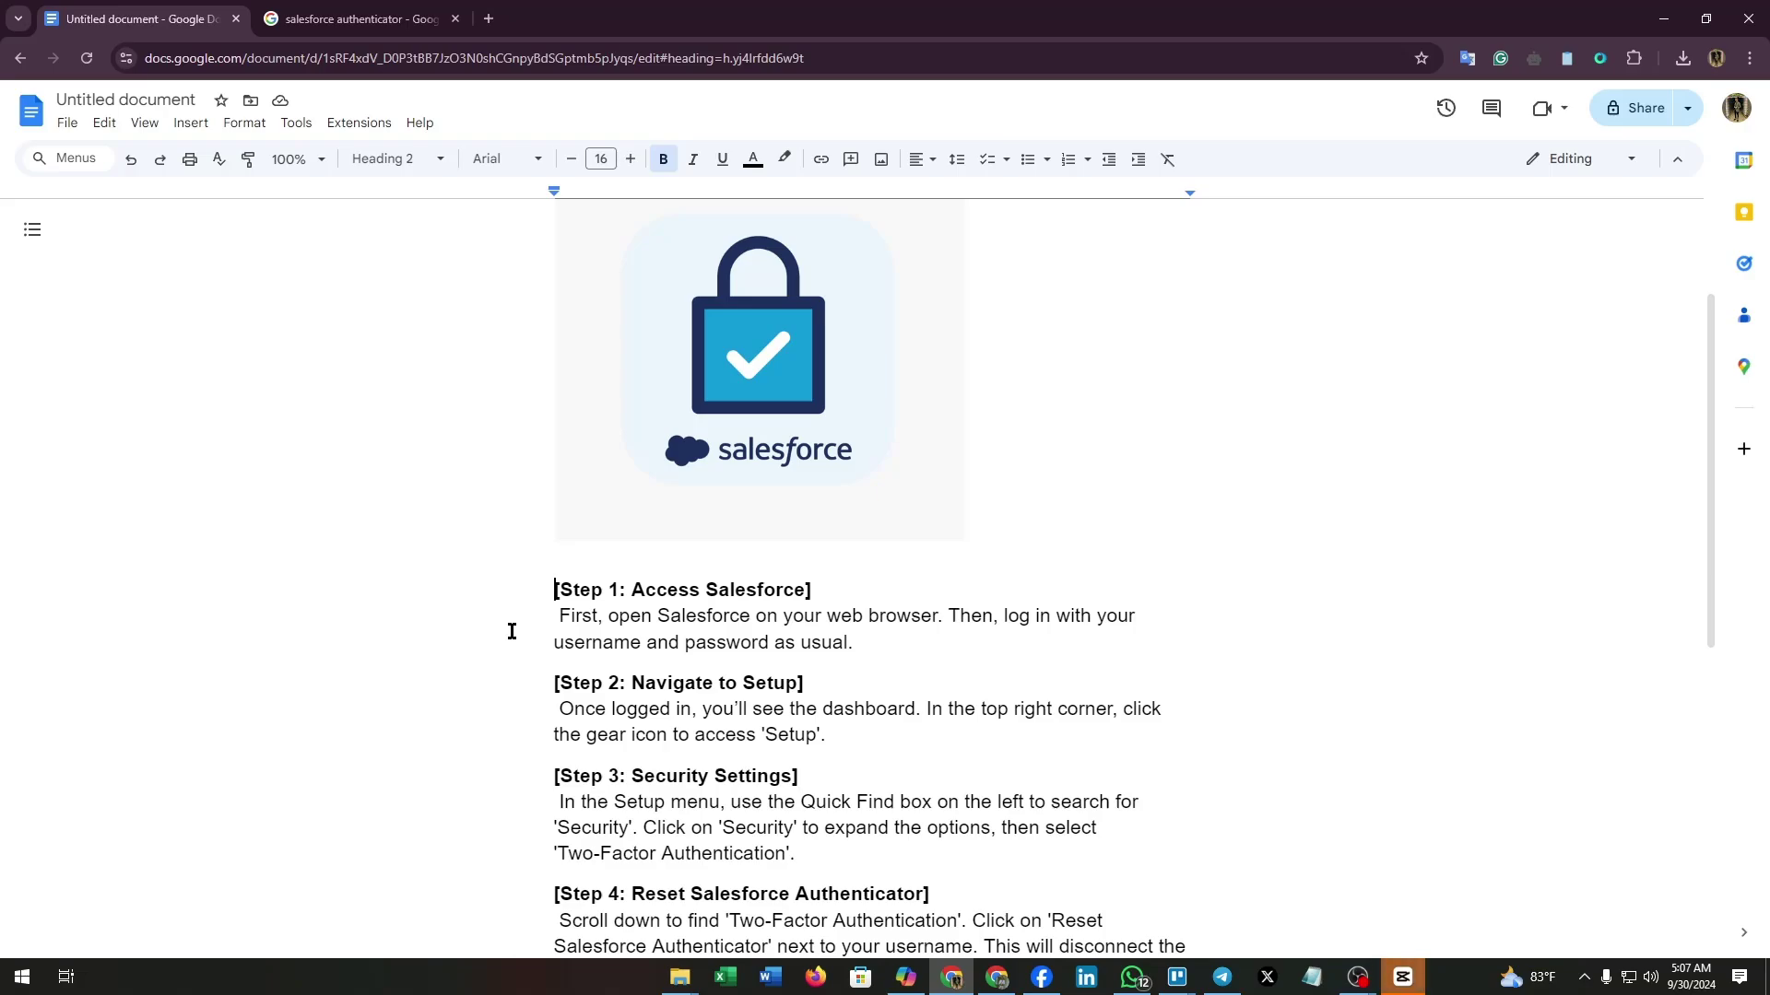
pyautogui.scroll(-1, 510, 633)
pyautogui.moveTo(553, 591); pyautogui.dragTo(813, 599)
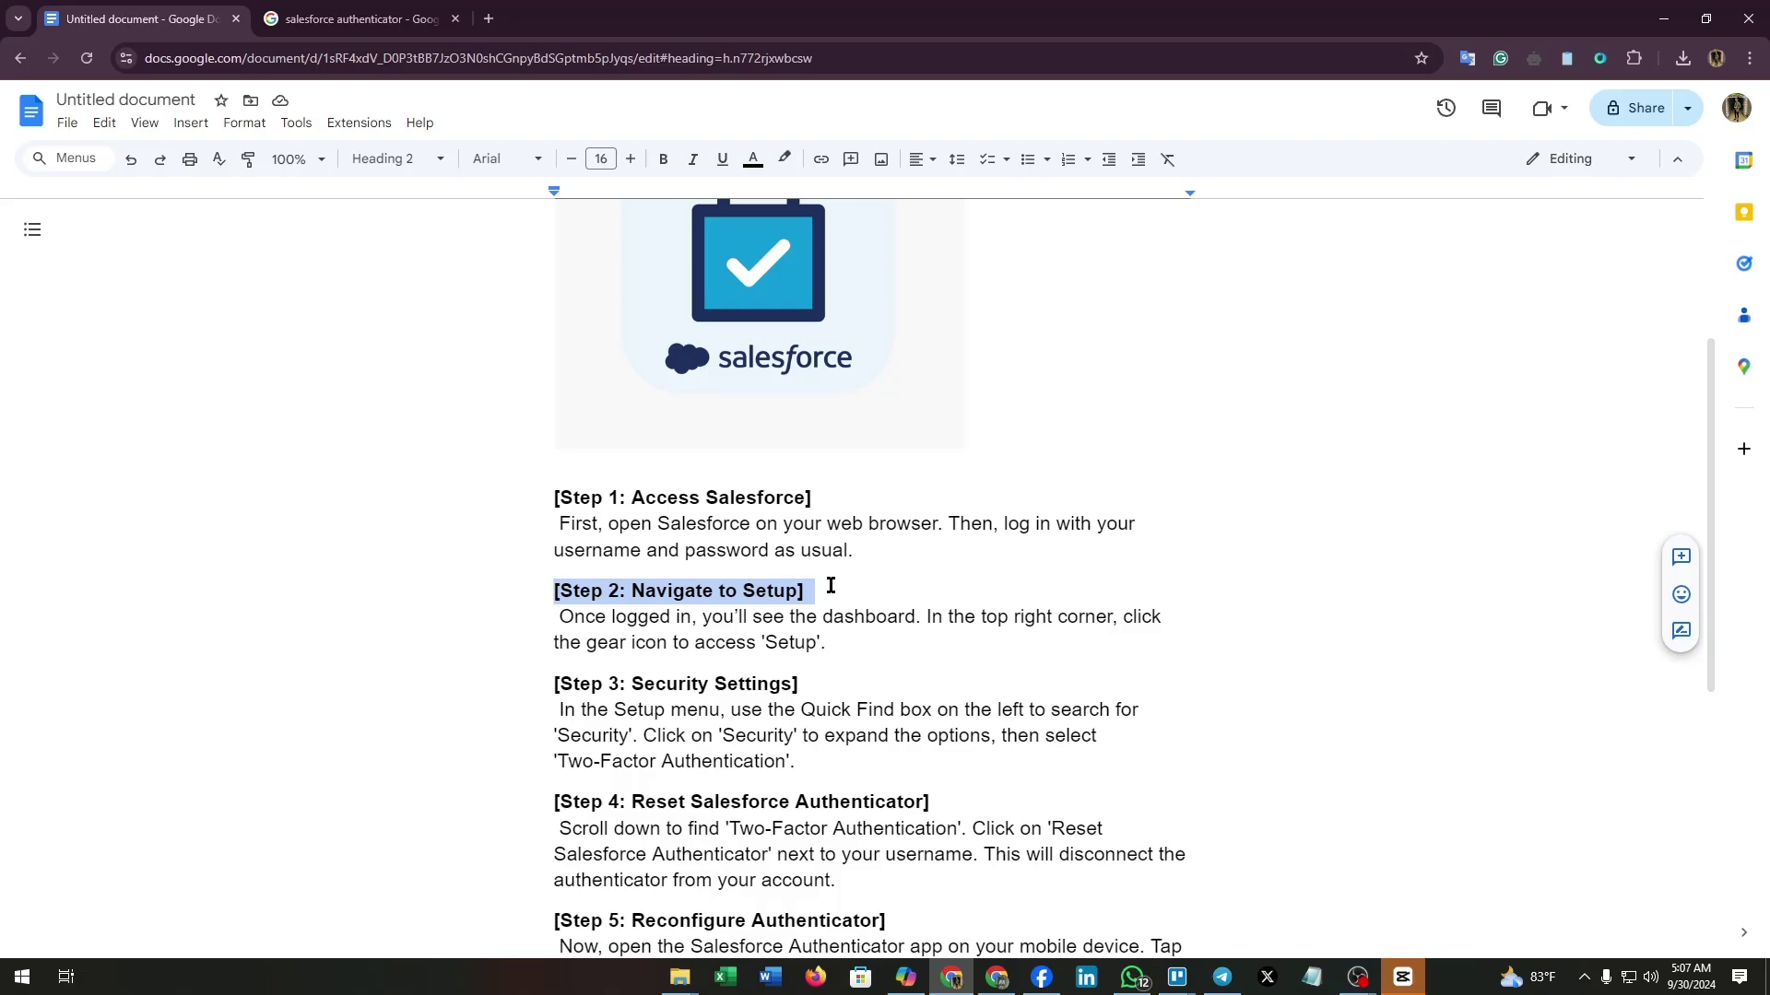
pyautogui.scroll(-3, 830, 587)
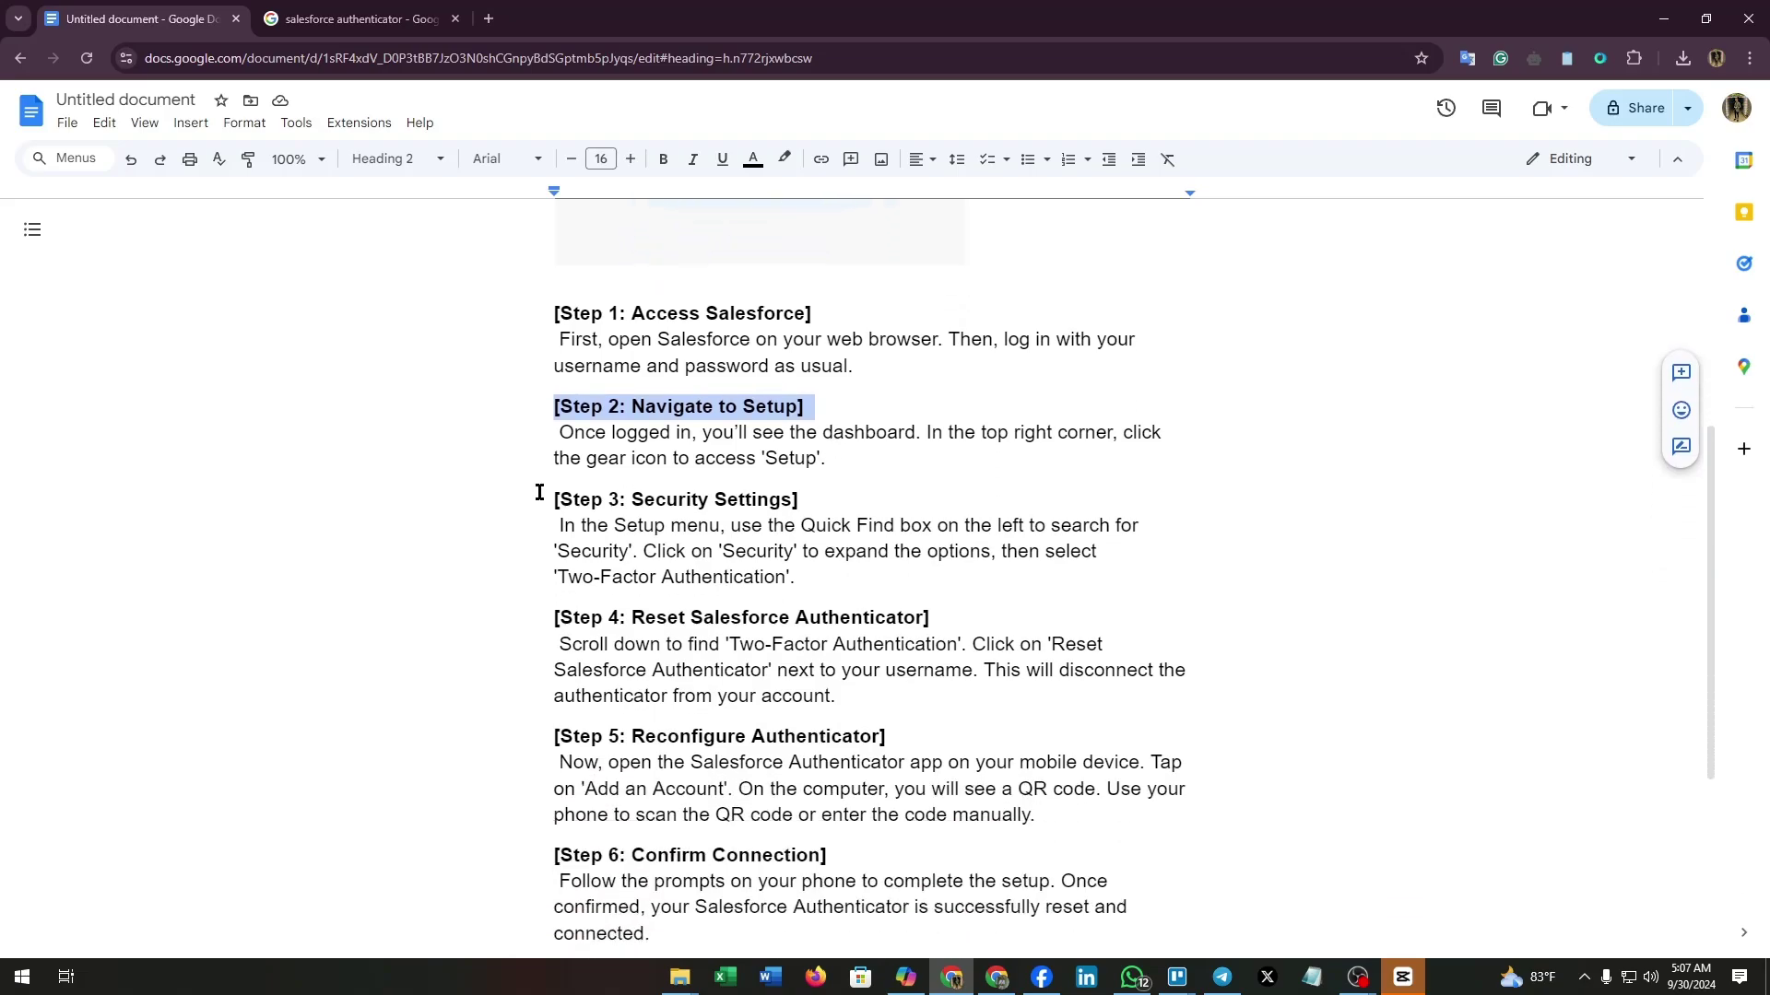
pyautogui.moveTo(538, 496)
pyautogui.mouseDown()
pyautogui.moveTo(793, 523)
pyautogui.moveTo(833, 502)
pyautogui.mouseUp()
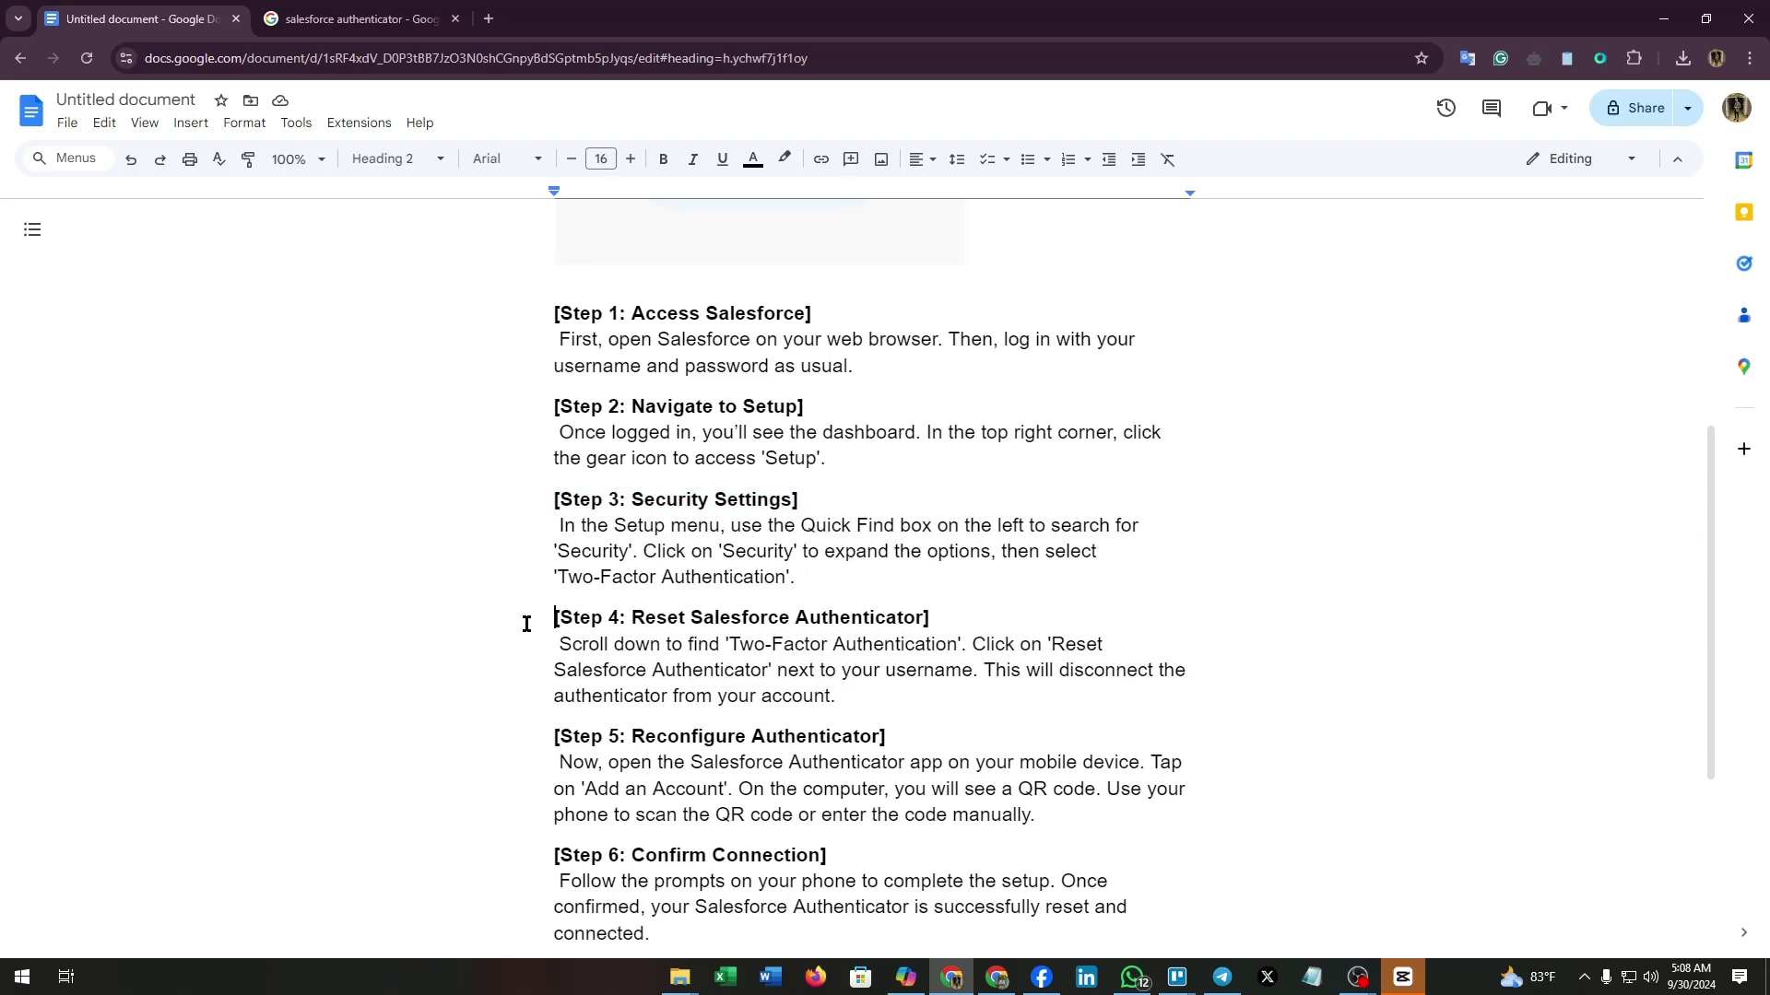
# Step: Highlight the full 'Step 4: Reset Salesforce Authenticator' heading text
pyautogui.moveTo(553, 618); pyautogui.dragTo(951, 622)
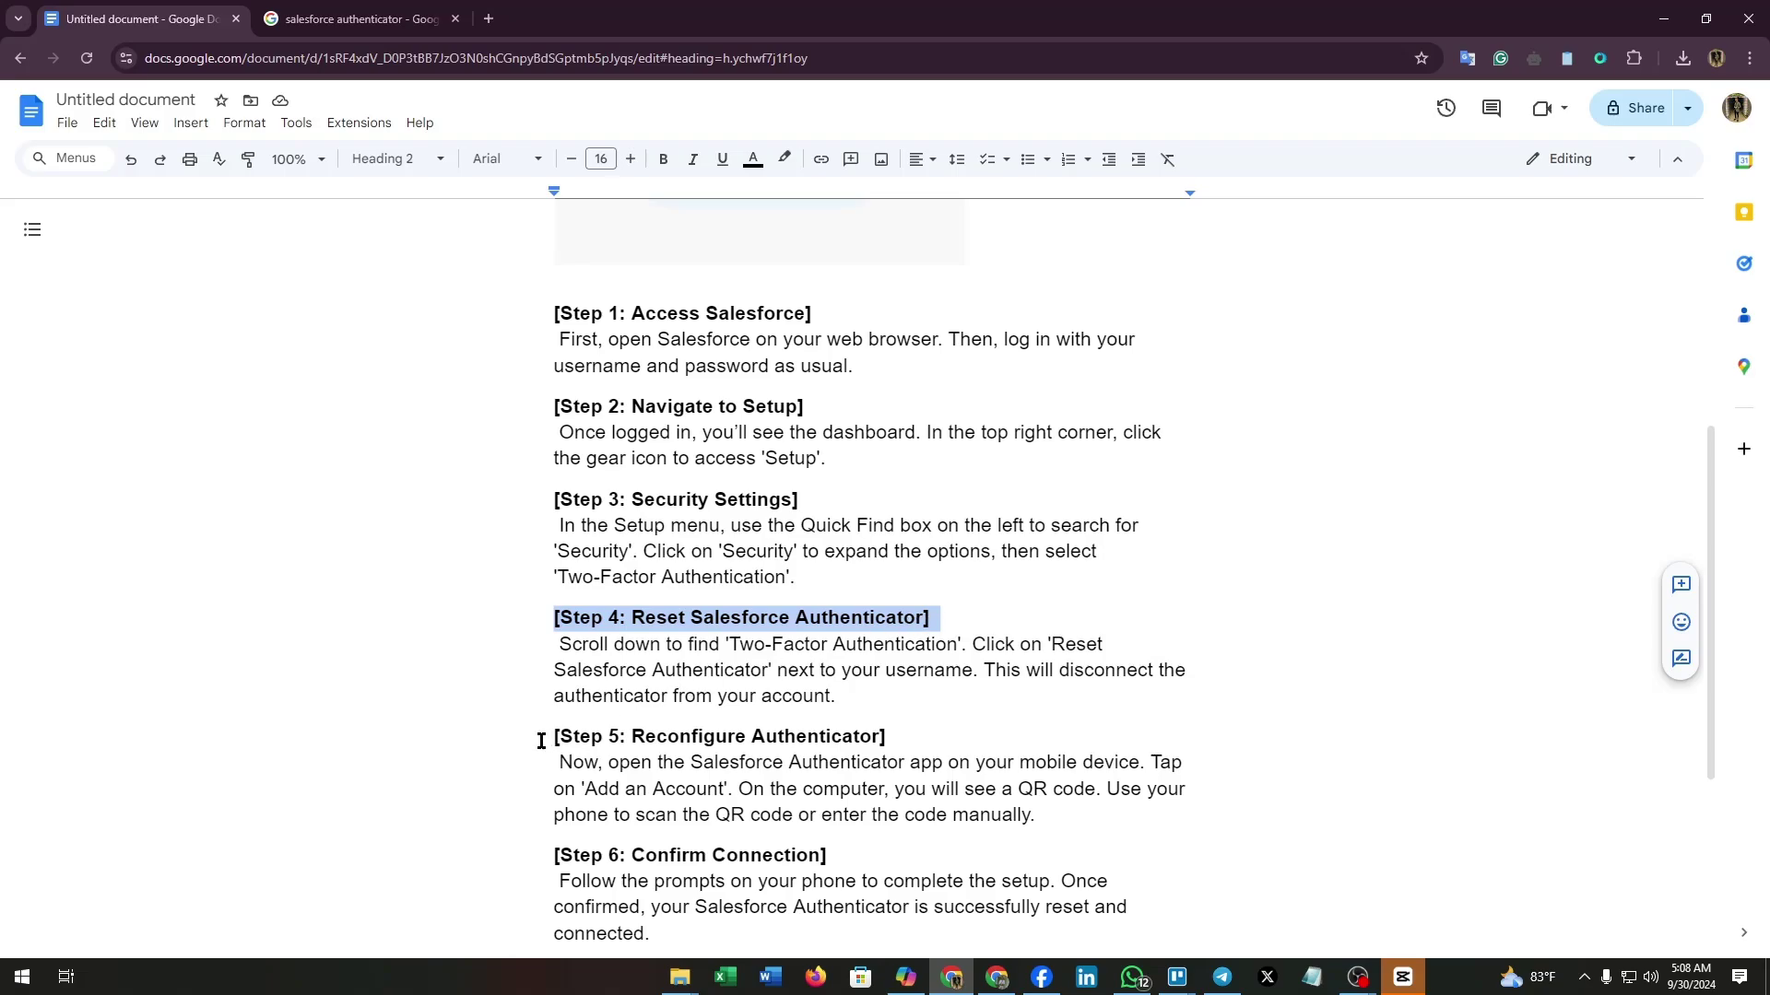
# Step: Highlight the Step 5 and Step 3 headings, then 'Step 6: Confirm Connection'
pyautogui.moveTo(553, 737); pyautogui.dragTo(937, 729)
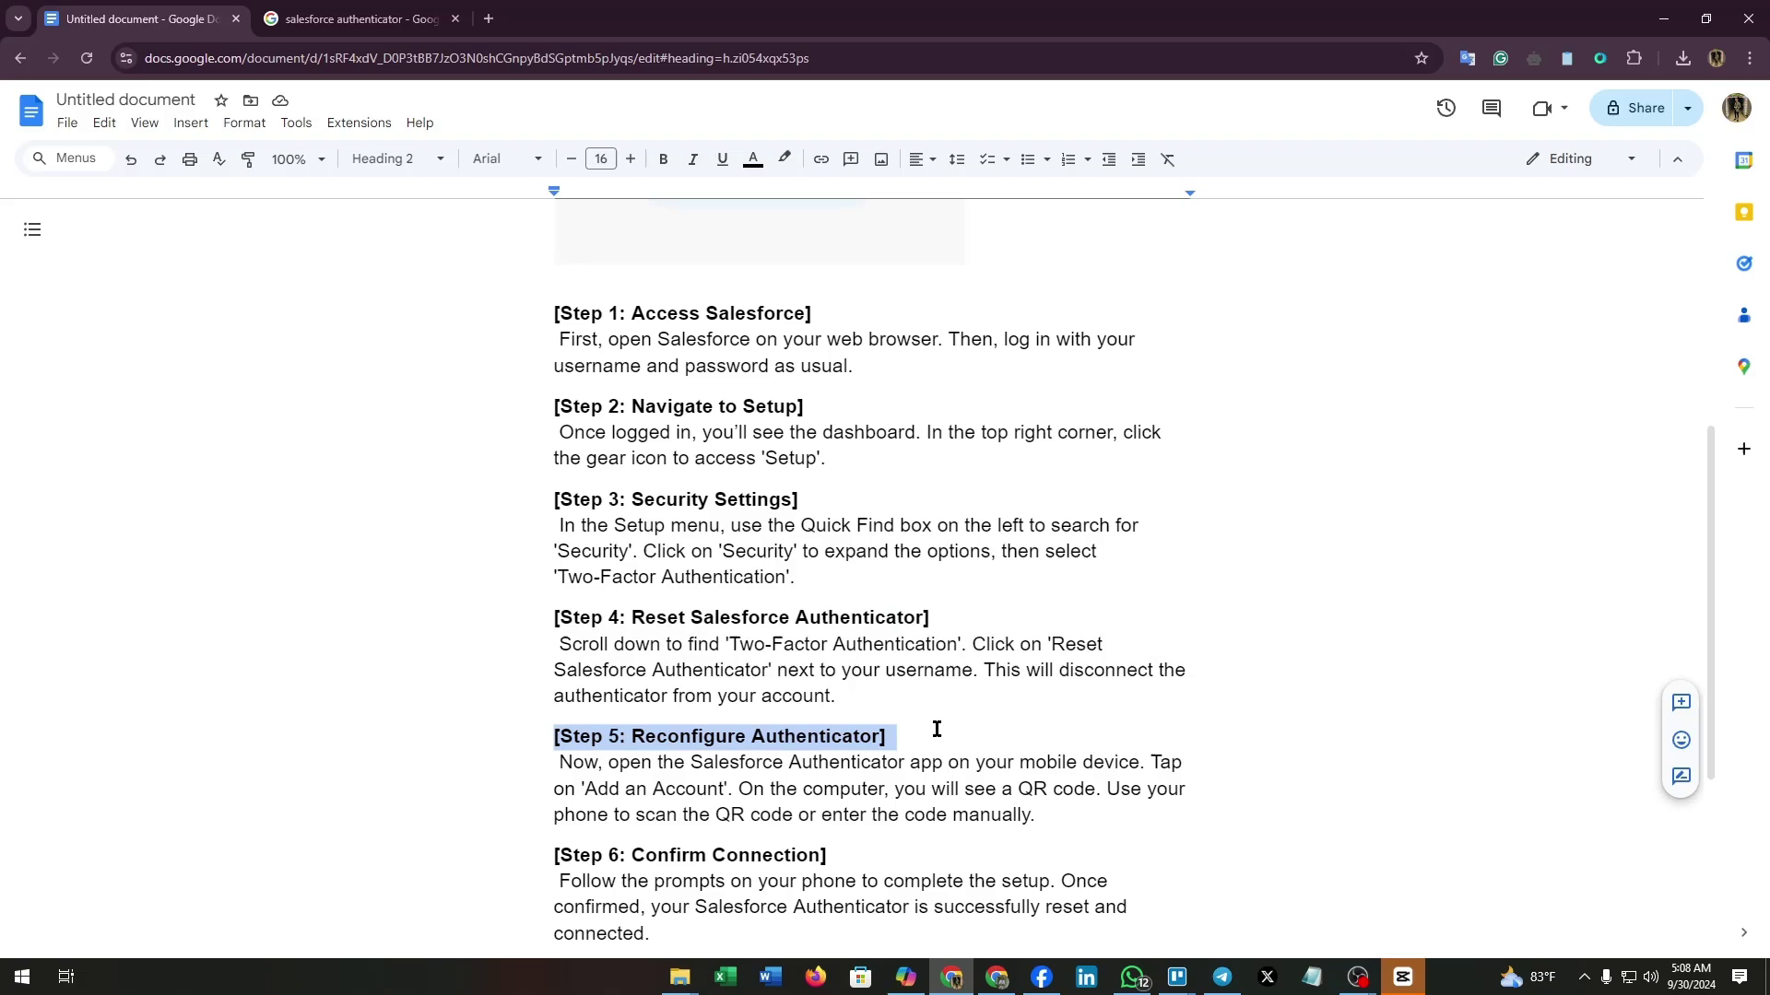
pyautogui.moveTo(553, 500); pyautogui.dragTo(832, 504)
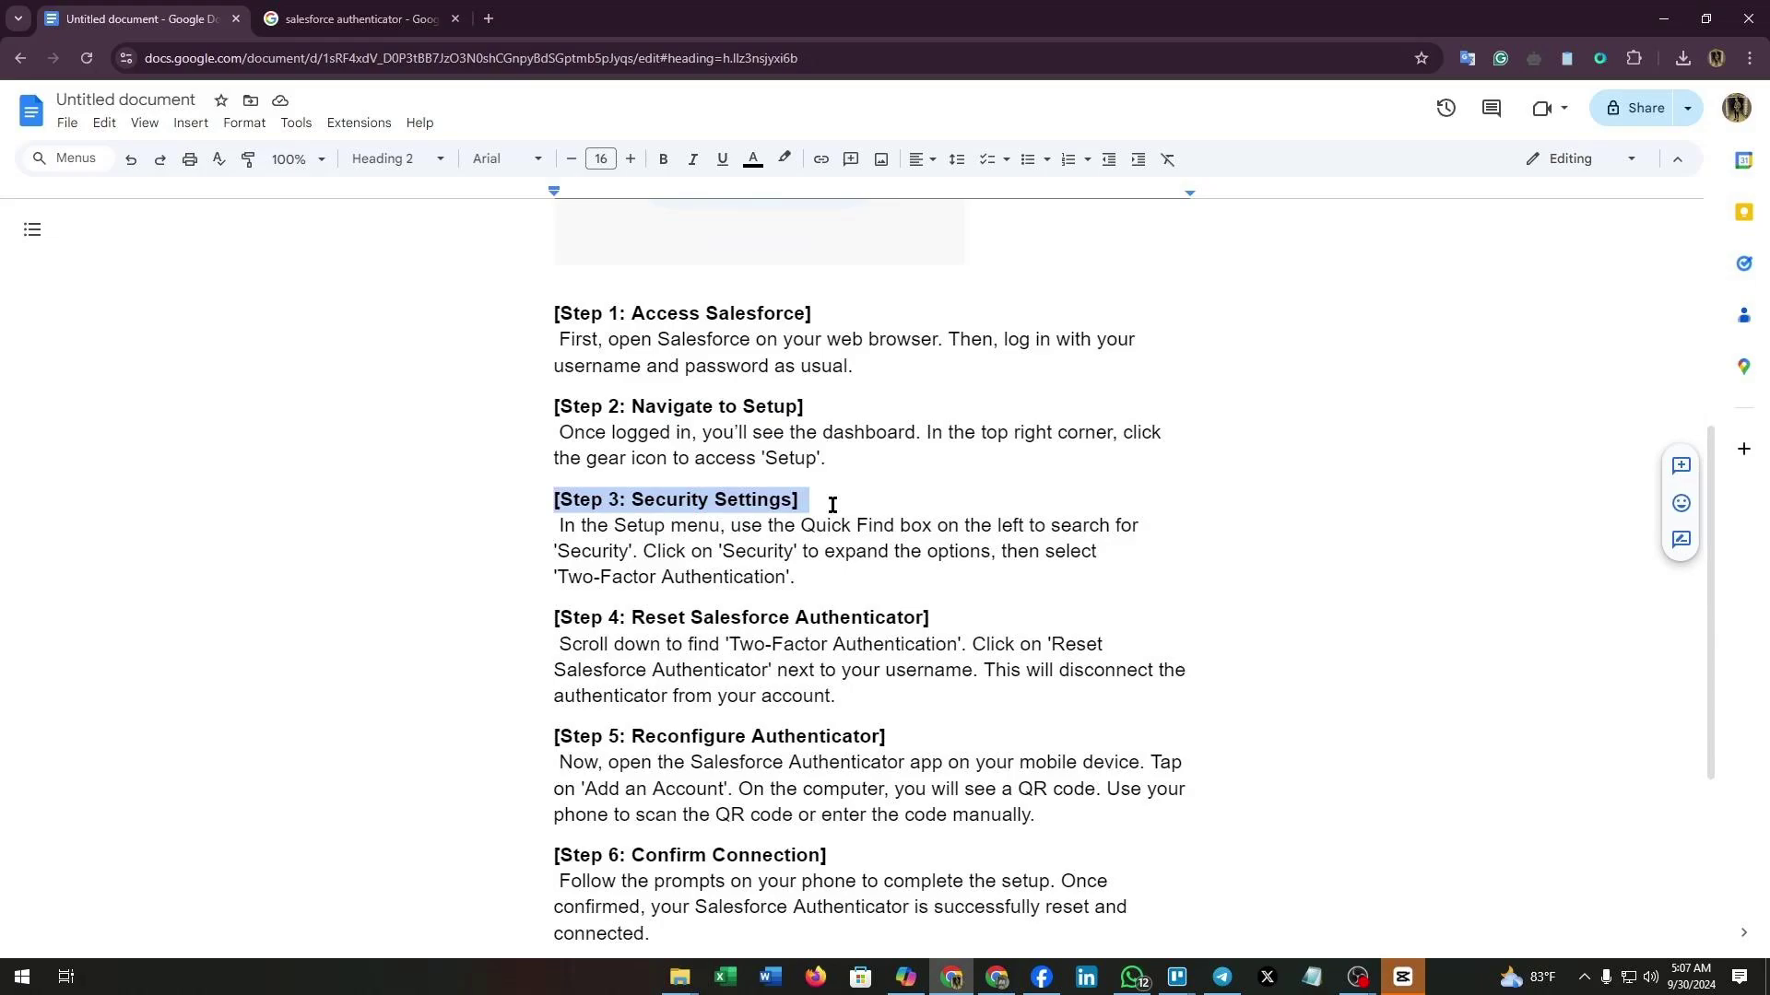
pyautogui.tripleClick(935, 736)
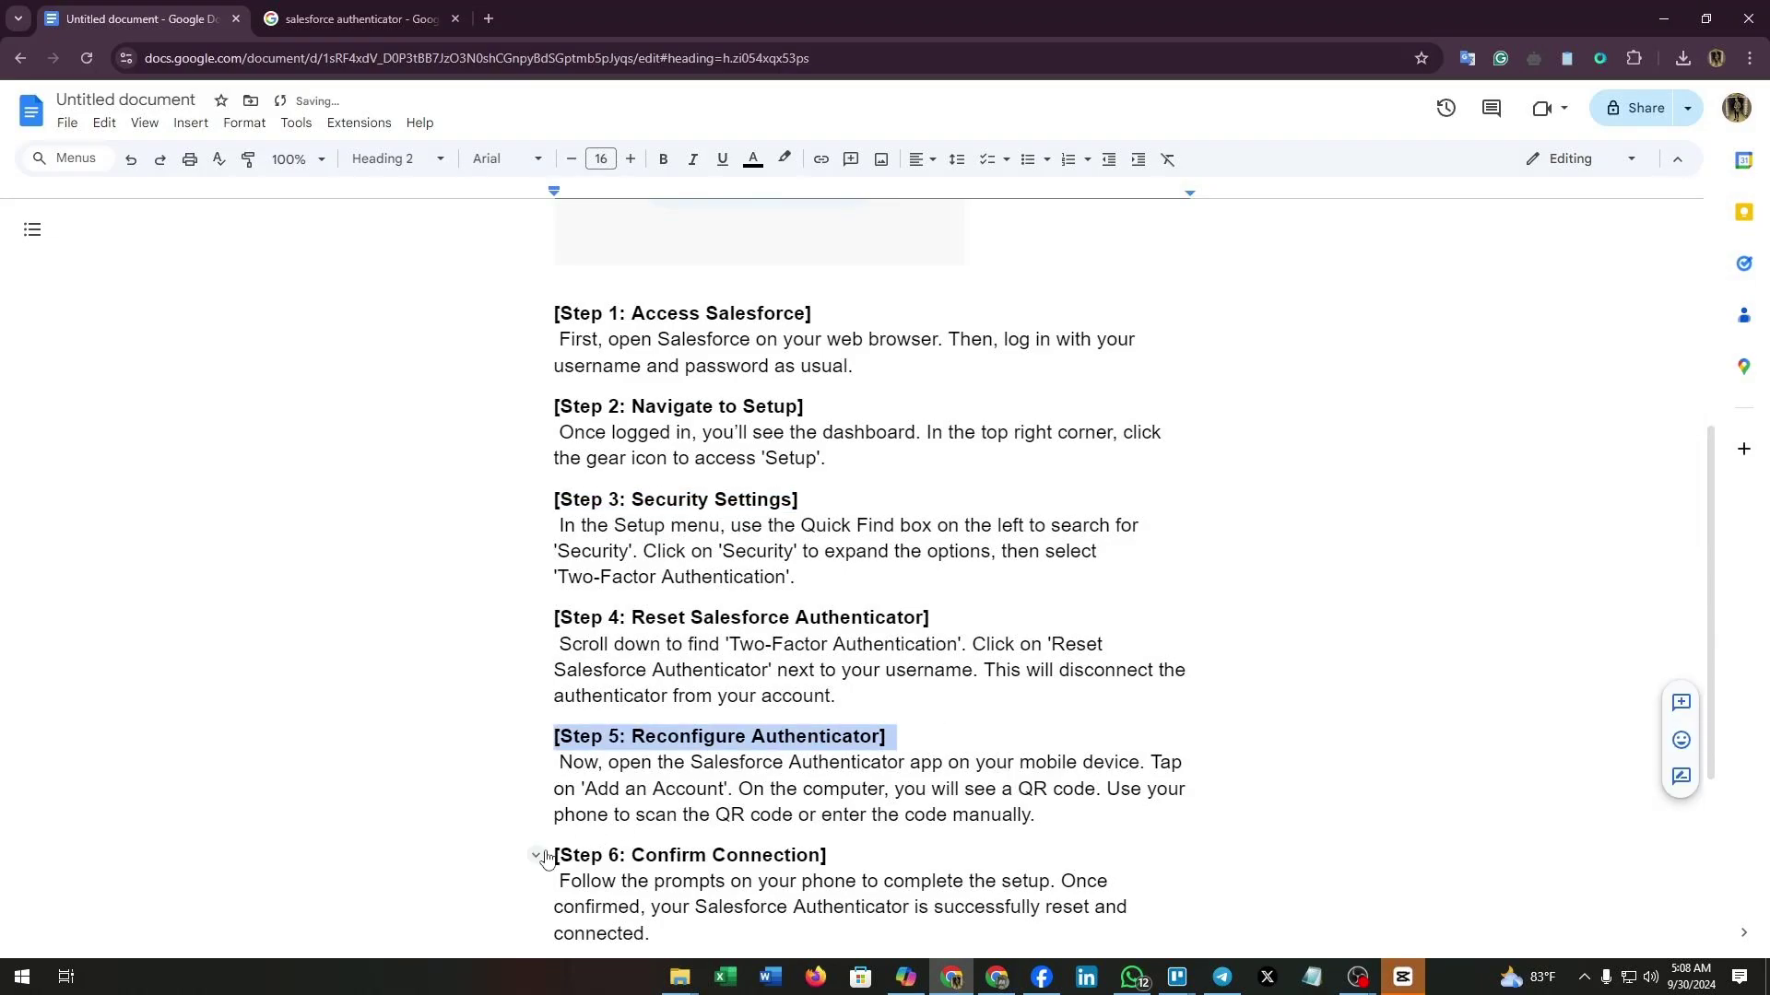
pyautogui.moveTo(553, 855); pyautogui.dragTo(835, 853)
pyautogui.scroll(-3, 858, 844)
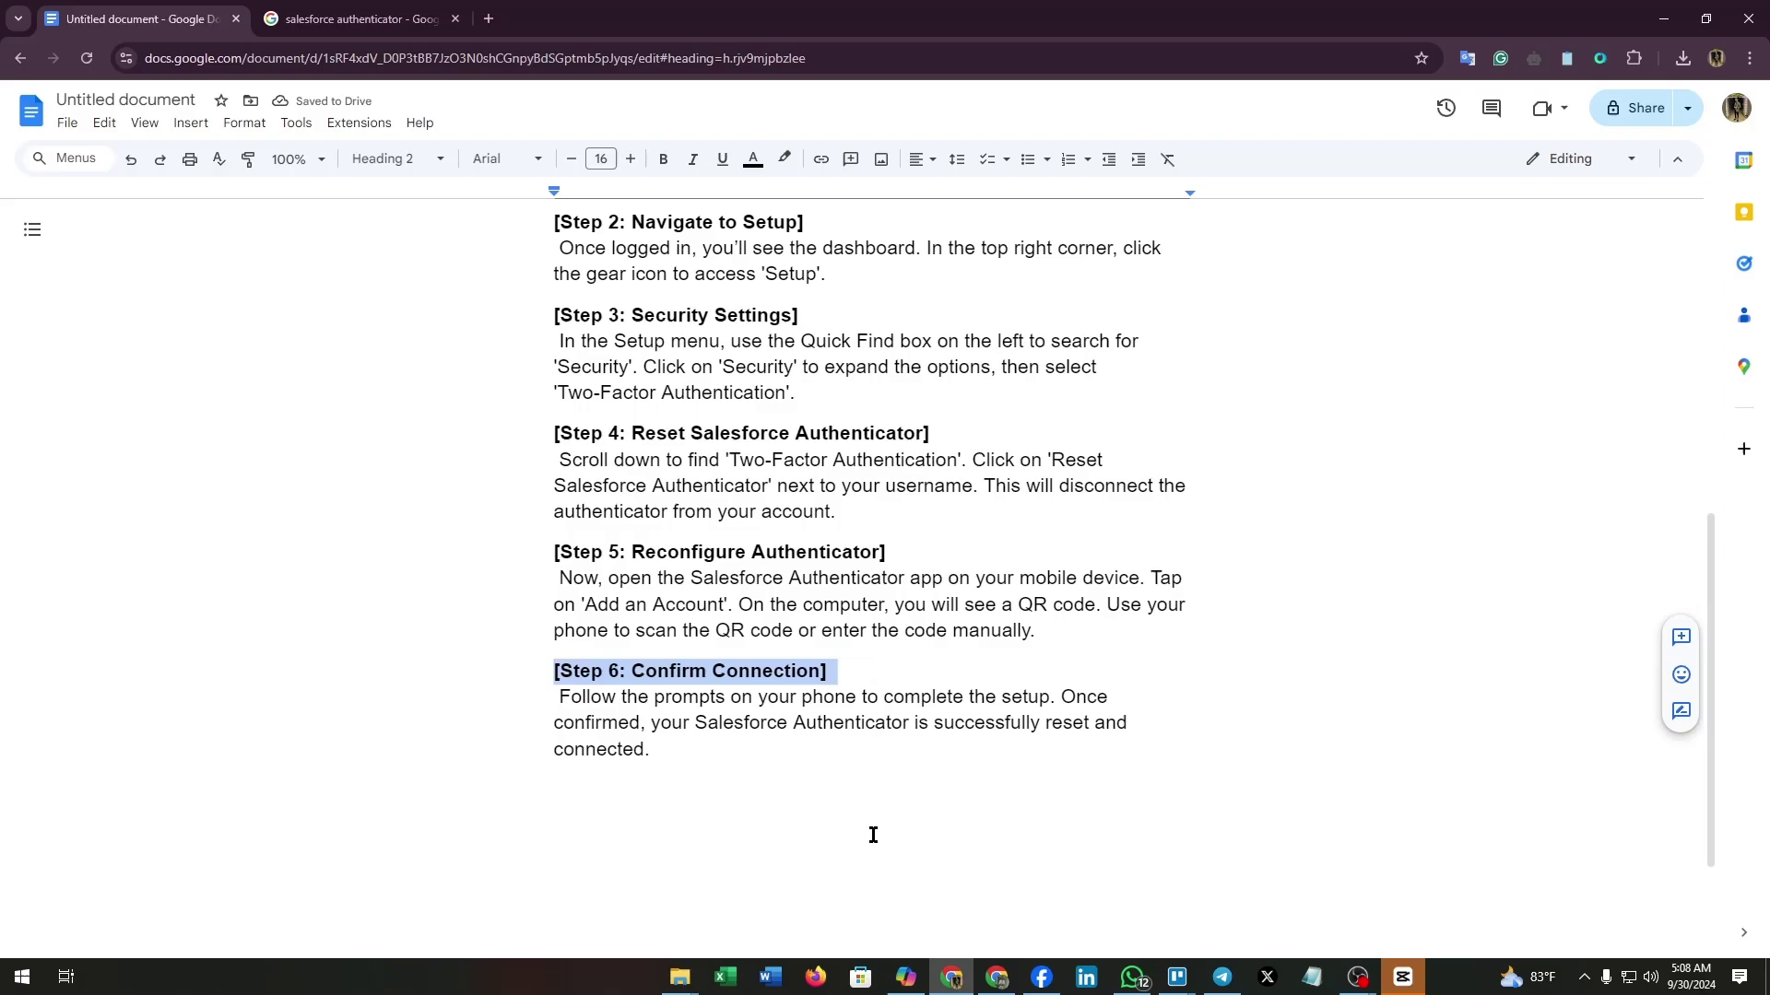
pyautogui.click(693, 777)
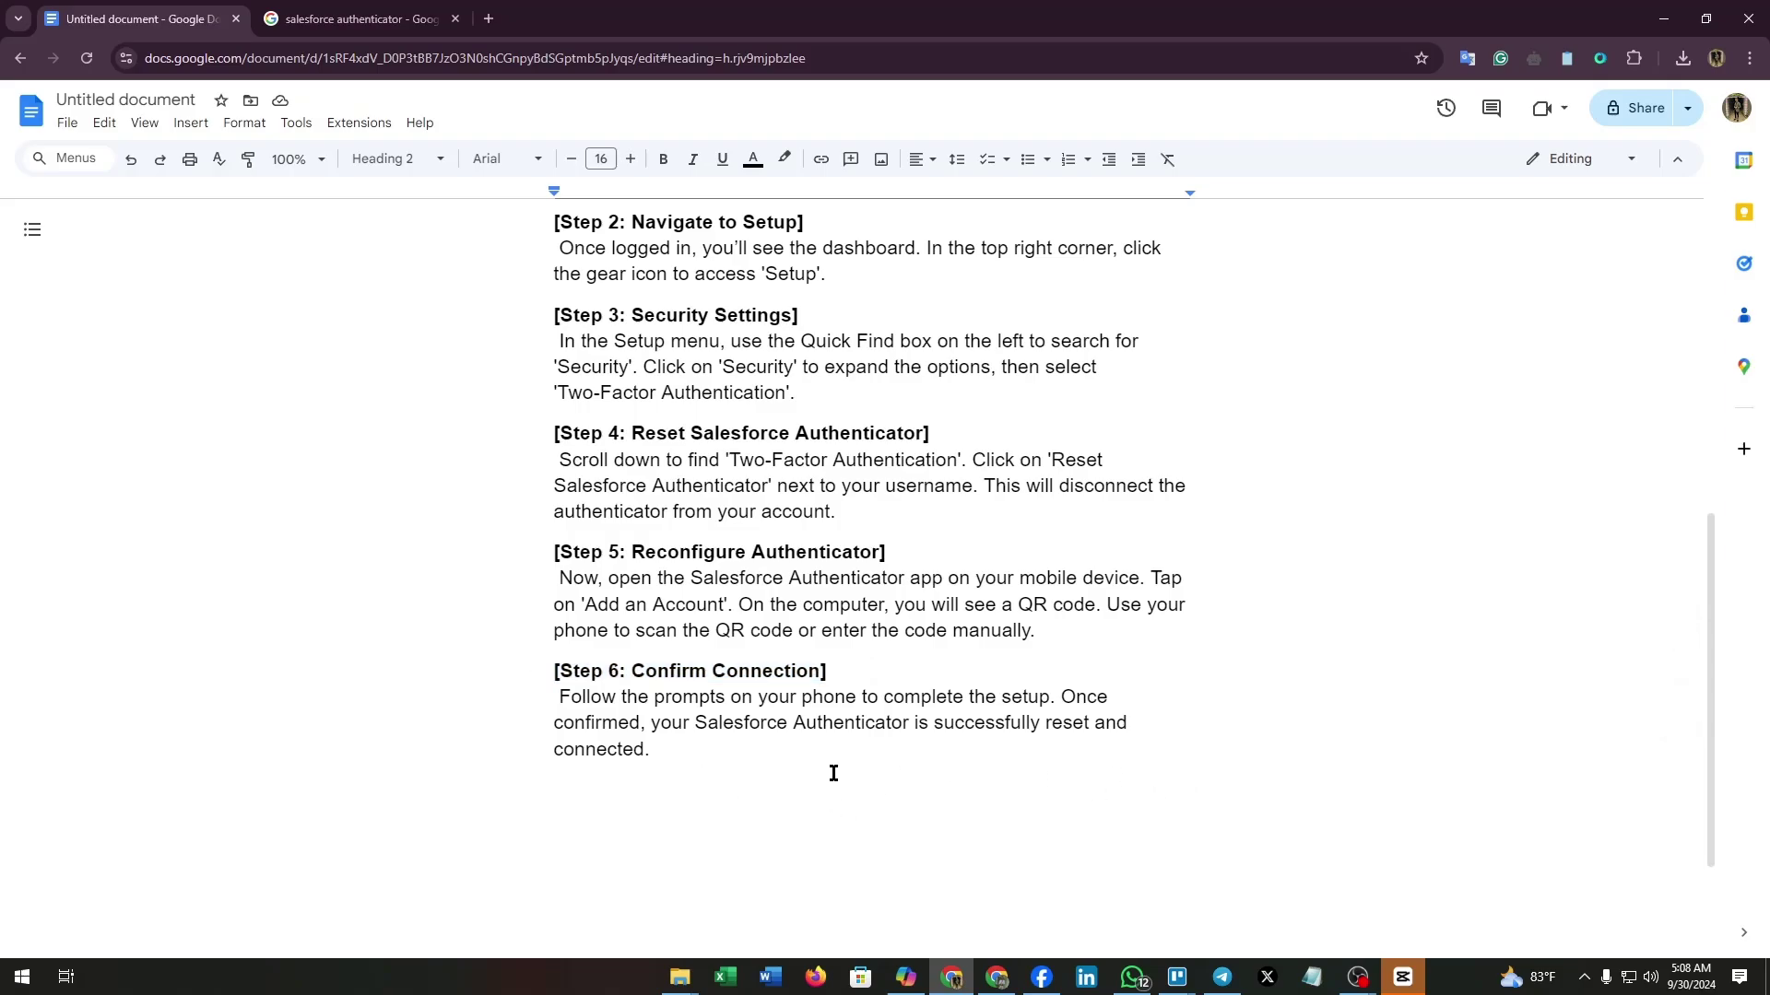
pyautogui.click(1361, 980)
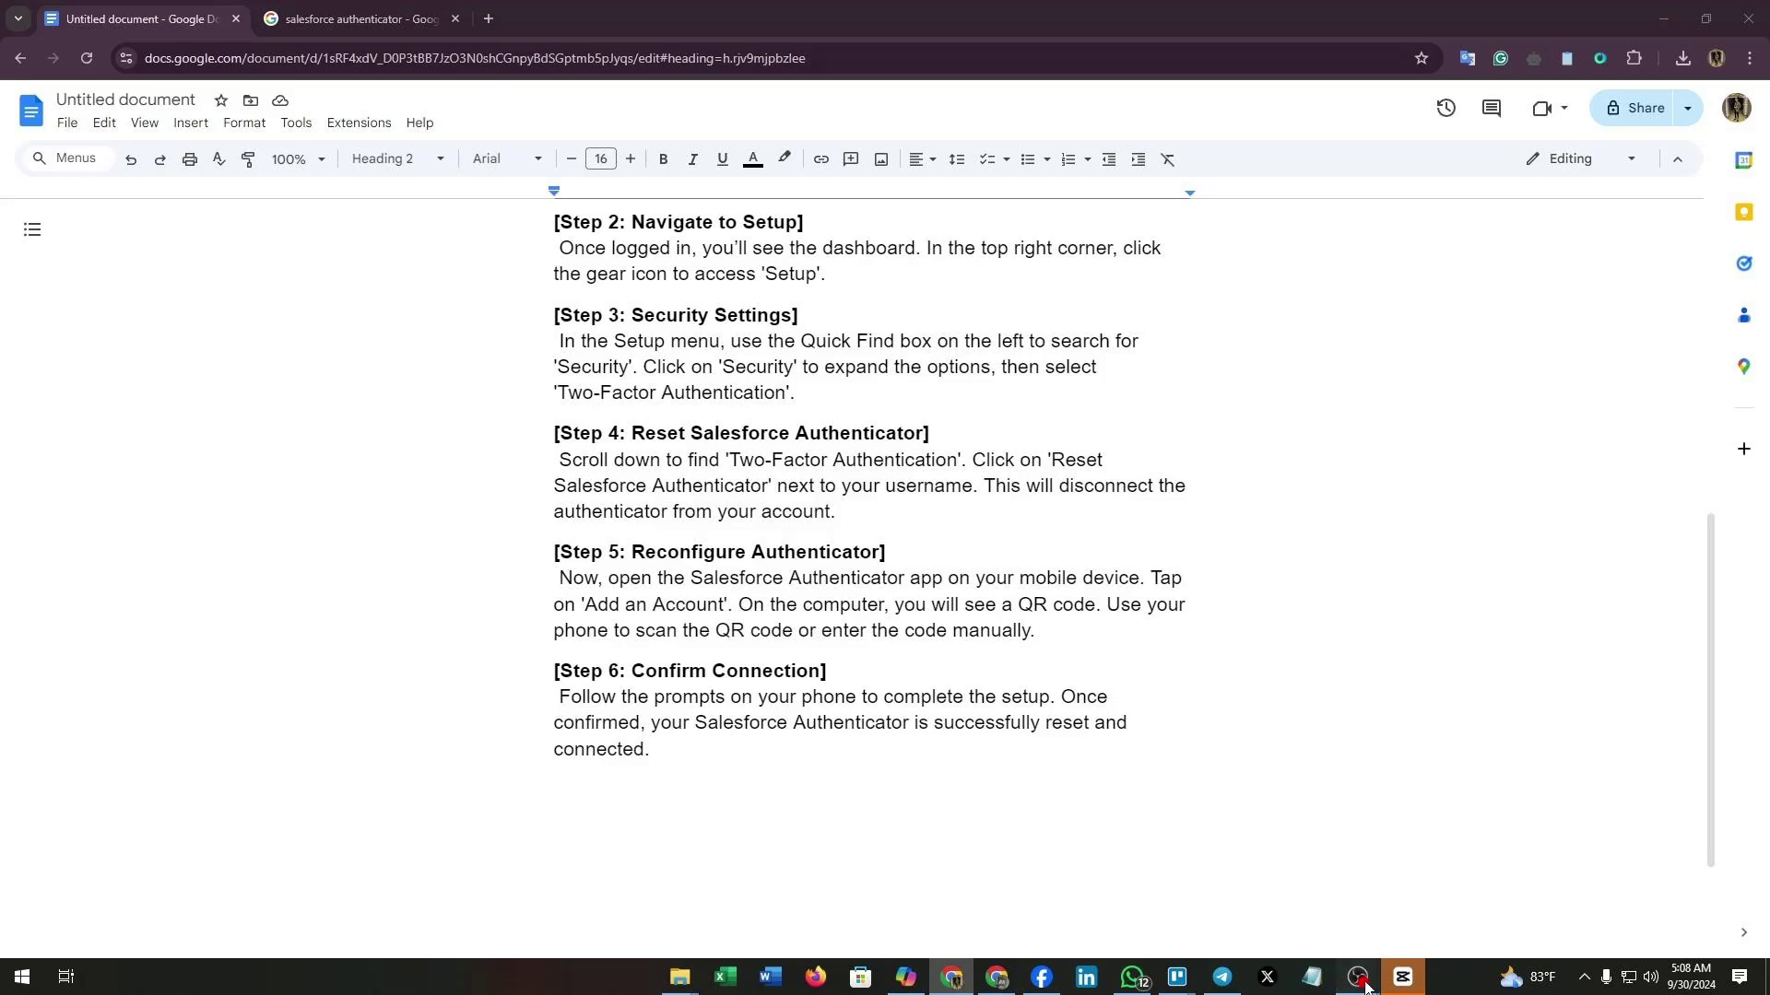